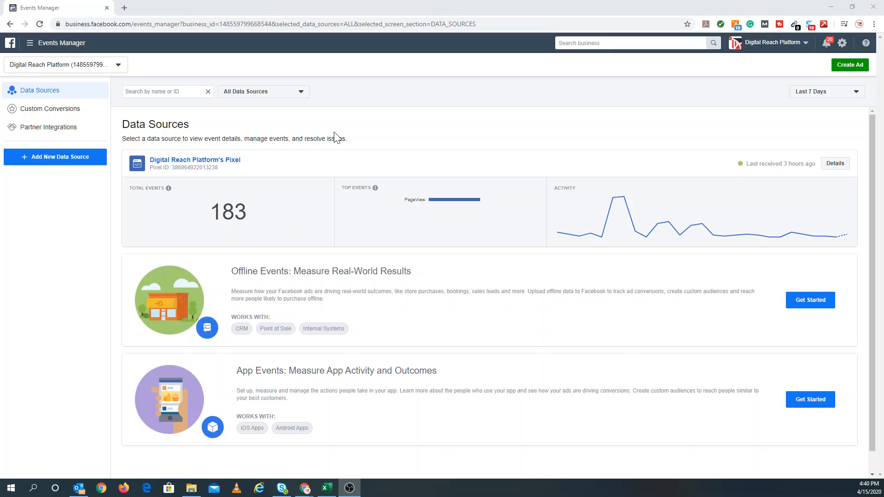
Locate Events Manager among the business tools and review the pixel's recent activity under Data Sources
left_click(33, 47)
left_click(34, 48)
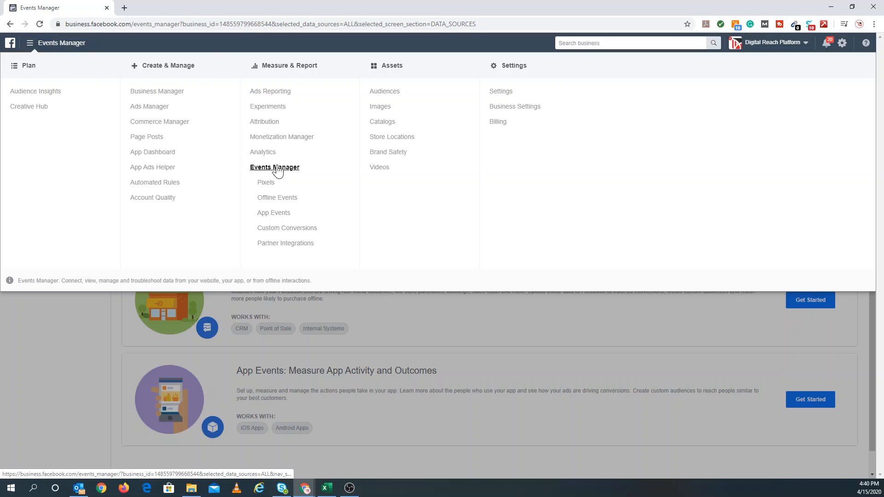
left_click(68, 325)
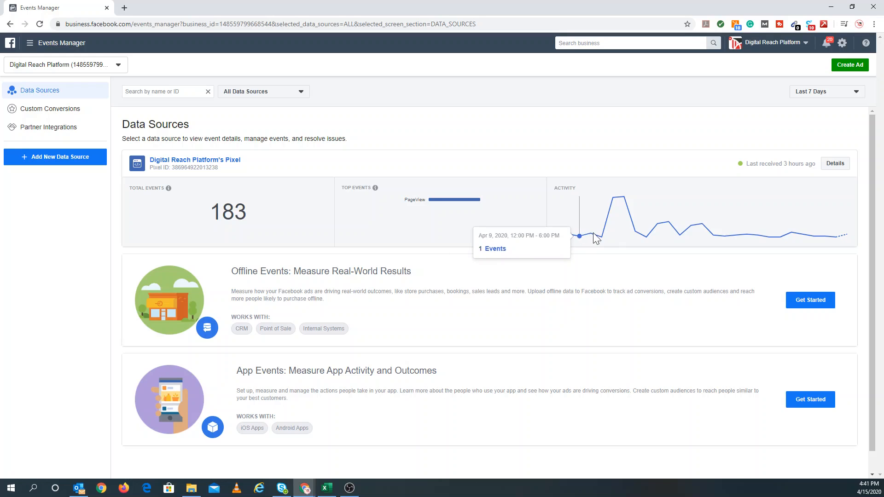
mouse_move(610, 220)
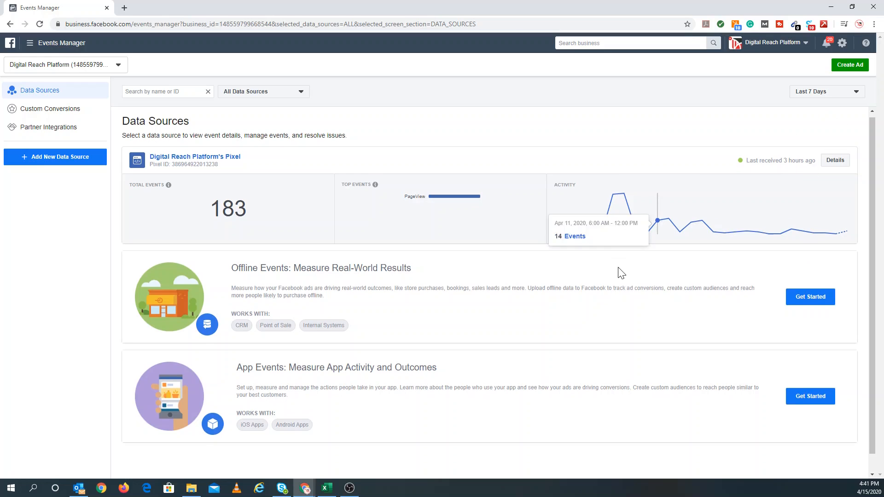
scroll(566, 272, "down", 1)
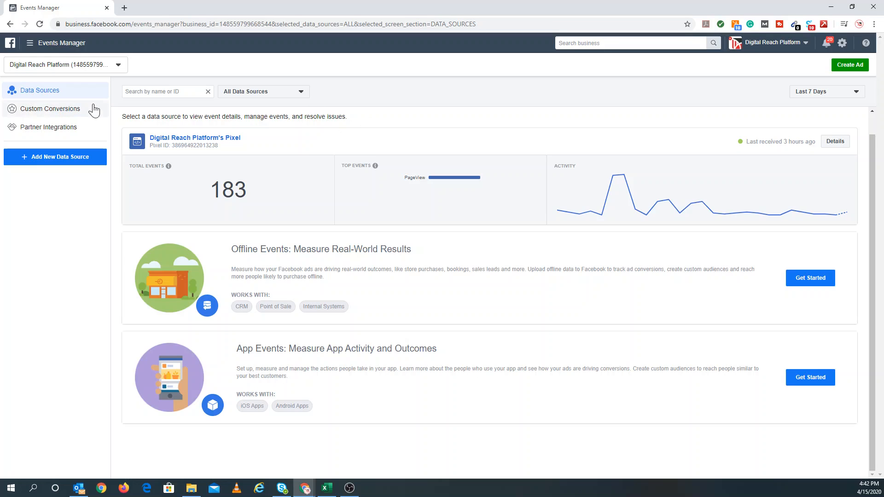
Open the overview of the Contact Form Landing Page custom conversion
left_click(61, 115)
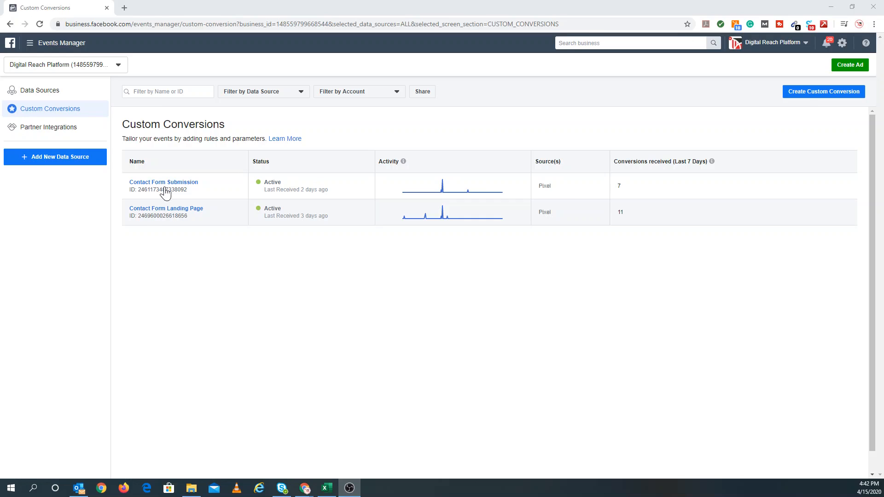
left_click(159, 210)
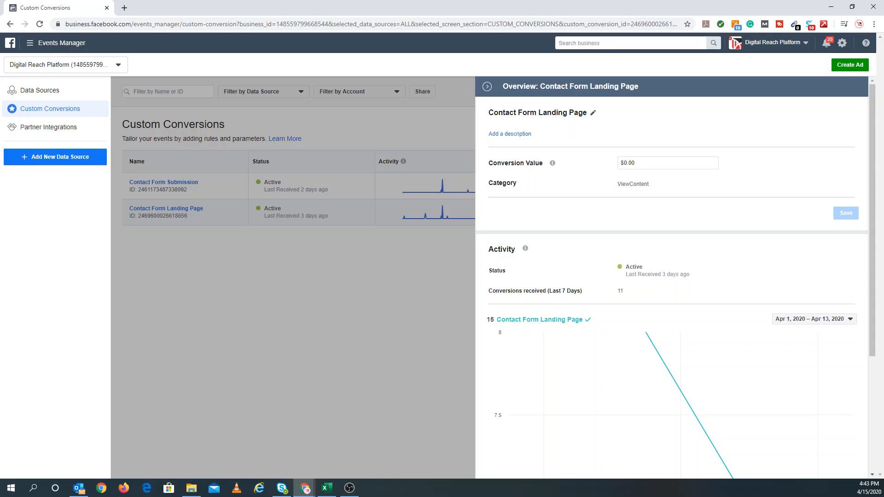
Try a conversion value of $20.00 for Contact Form Landing Page and reset it to $0.00 without saving
left_click_drag(635, 163, 624, 163)
type("20.00")
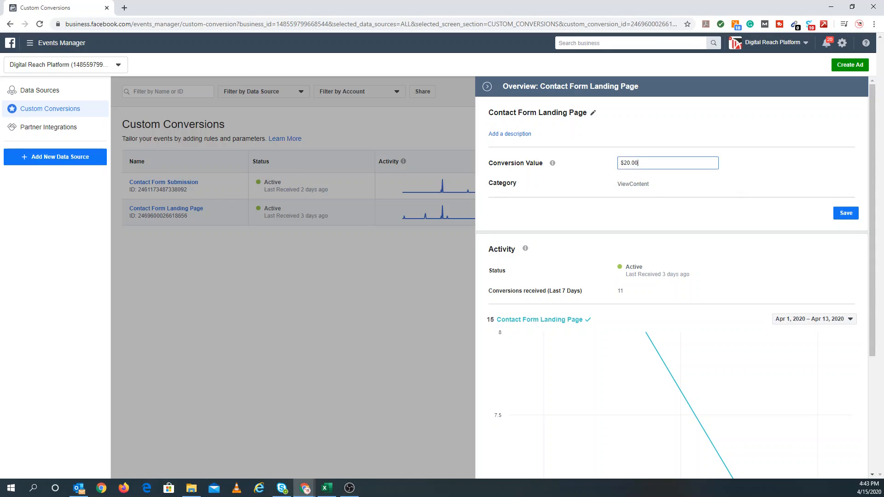
left_click_drag(638, 163, 582, 158)
type("000")
key("BackSpace")
key("BackSpace")
left_click(731, 163)
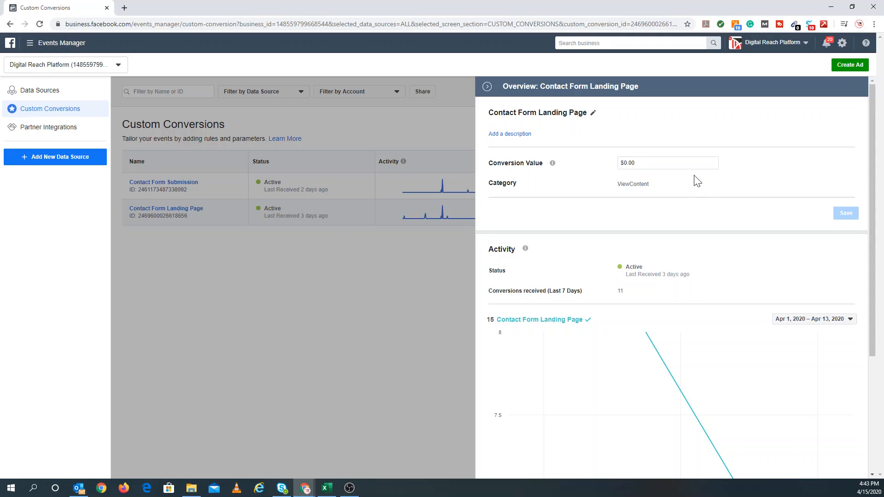
Examine the activity chart and URL rule of the Contact Form Landing Page conversion, and close its overview
scroll(694, 180, "down", 2)
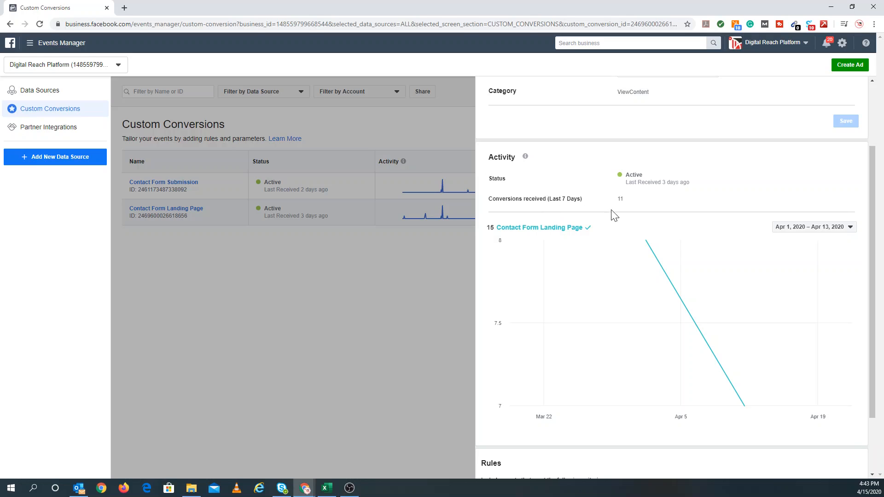
scroll(631, 203, "down", 2)
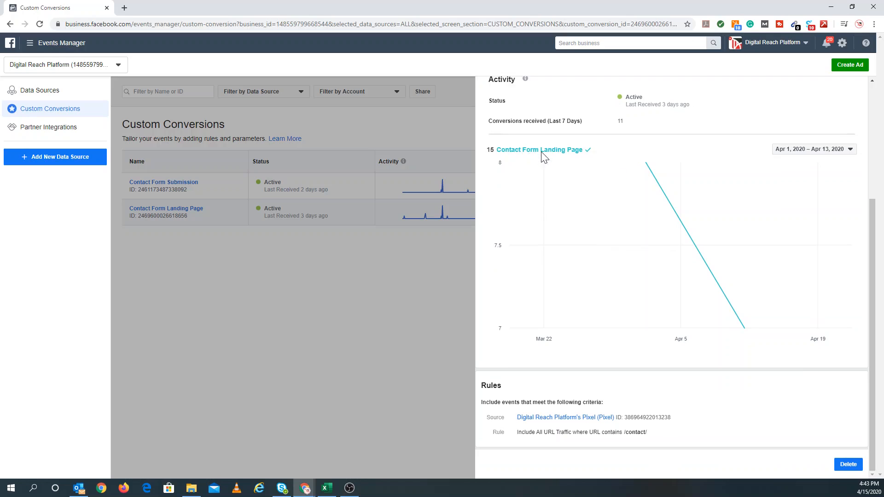
mouse_move(653, 175)
mouse_move(766, 243)
scroll(690, 345, "up", 4)
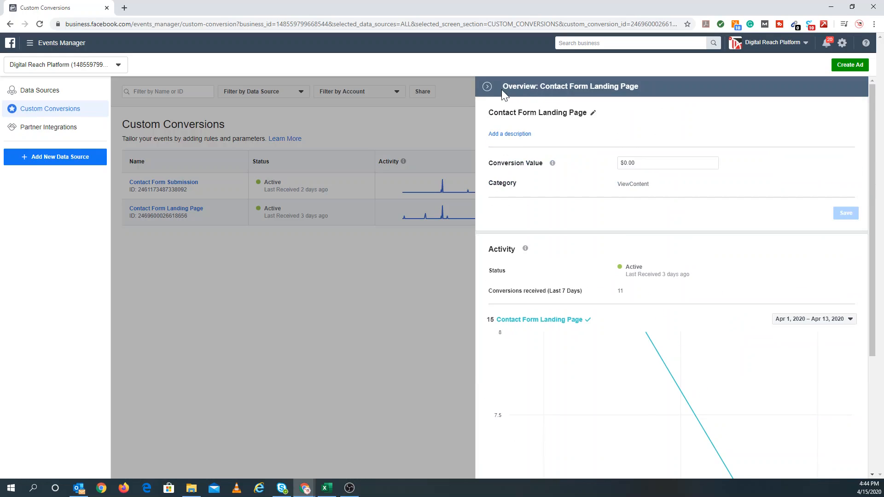
left_click(489, 87)
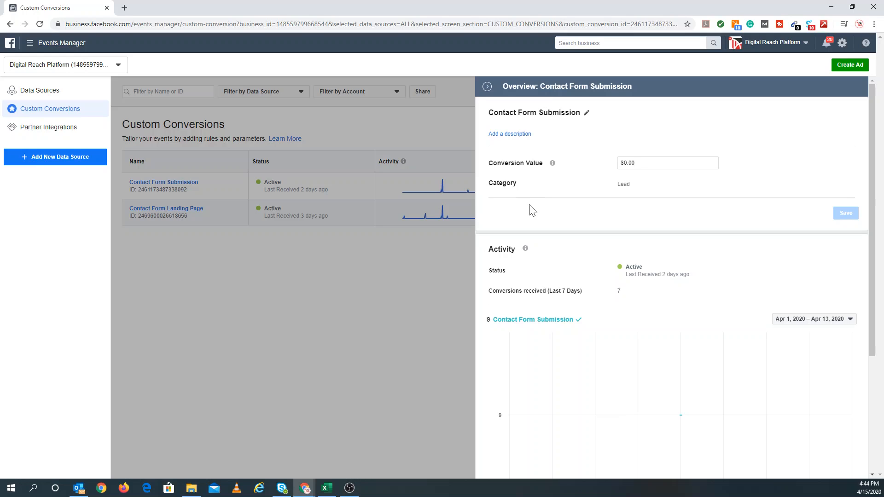
Examine the category, activity and URL rule of the Contact Form Submission conversion, and close its overview
scroll(538, 211, "down", 2)
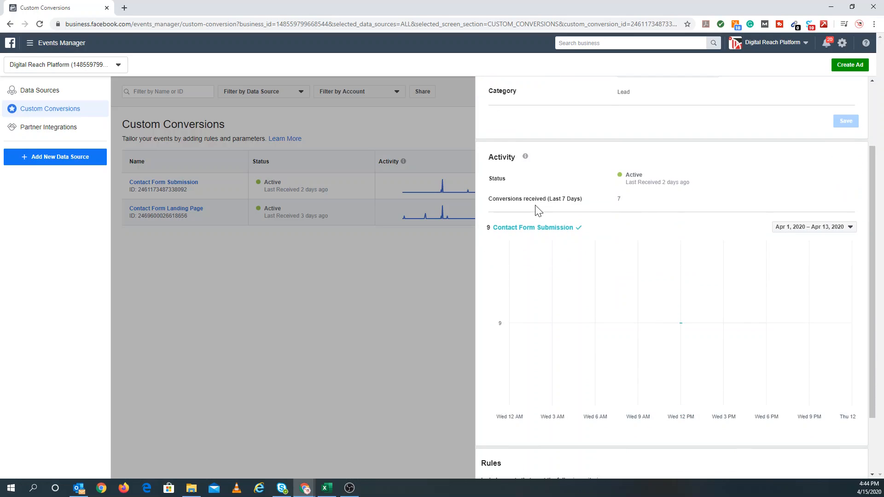
scroll(621, 254, "down", 2)
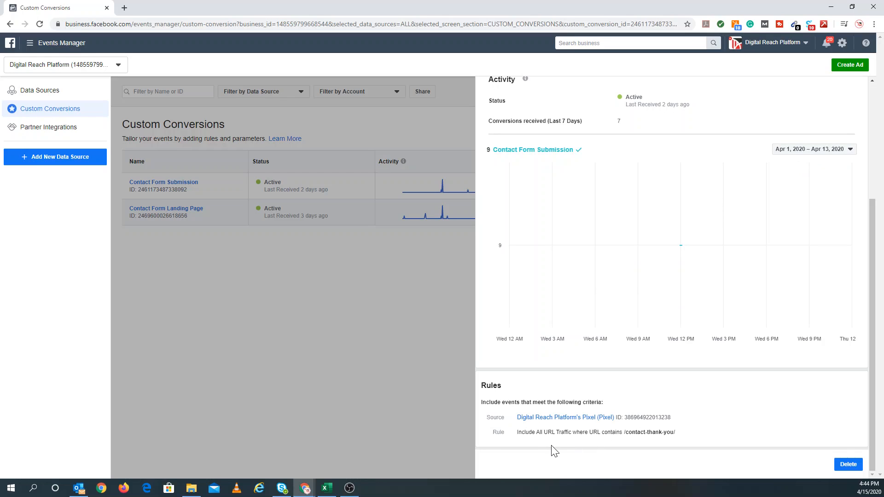
scroll(594, 417, "up", 5)
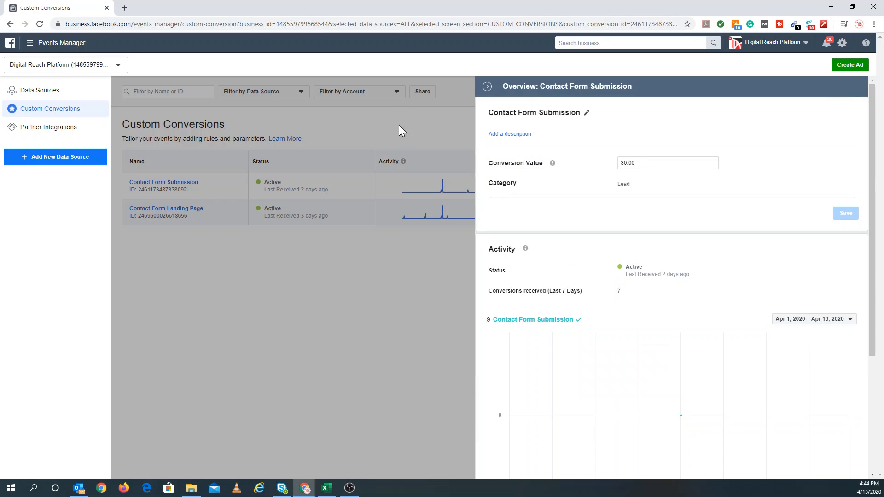
left_click(486, 86)
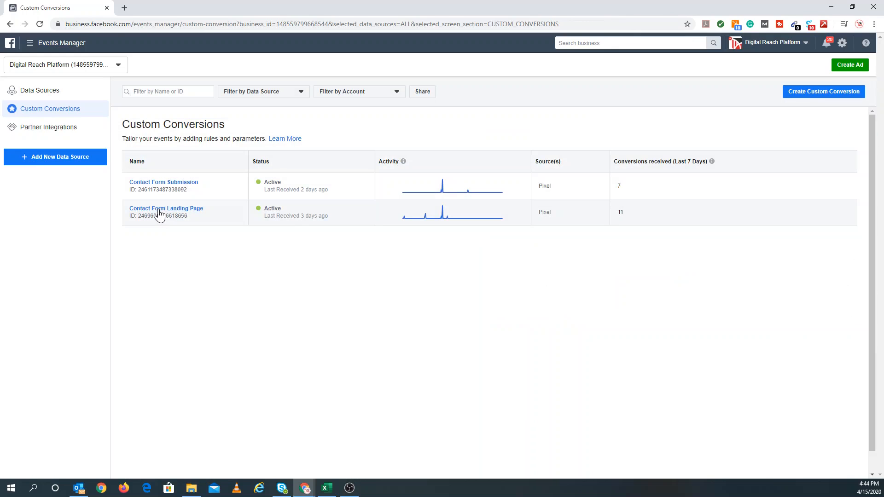
Reopen the Contact Form Landing Page conversion to compare its URL rule, and close the overview
left_click(159, 211)
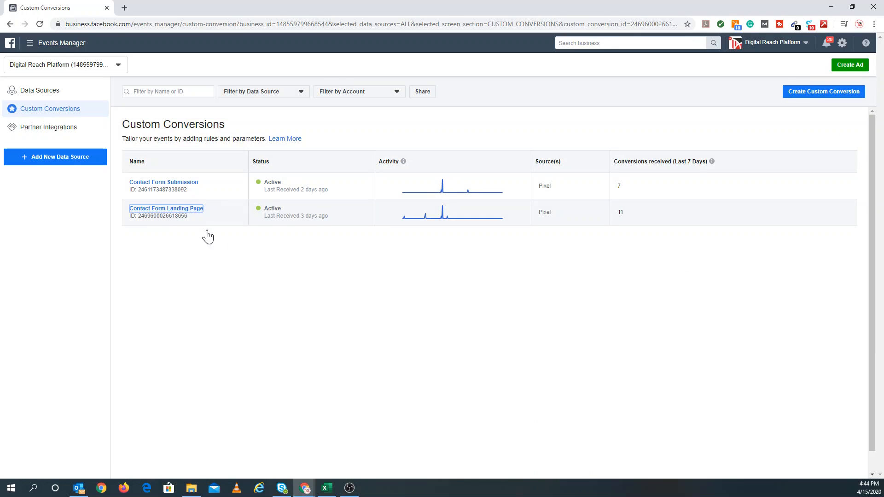
left_click(187, 207)
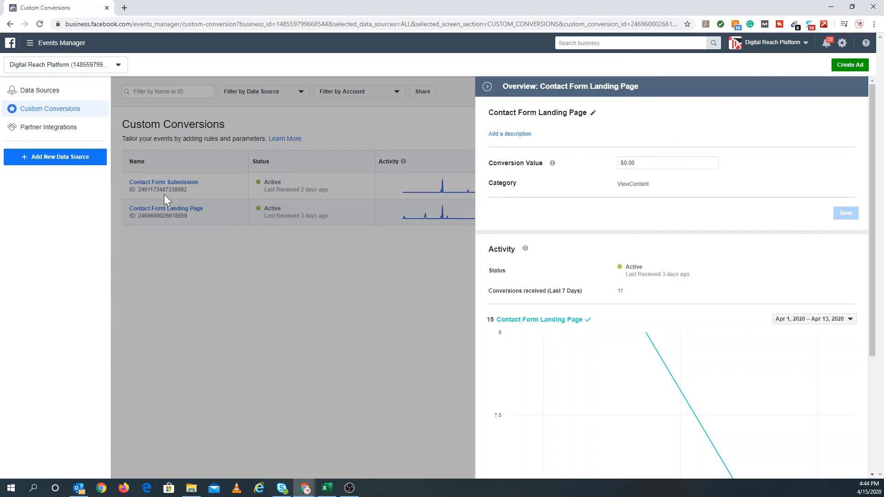
scroll(667, 272, "down", 4)
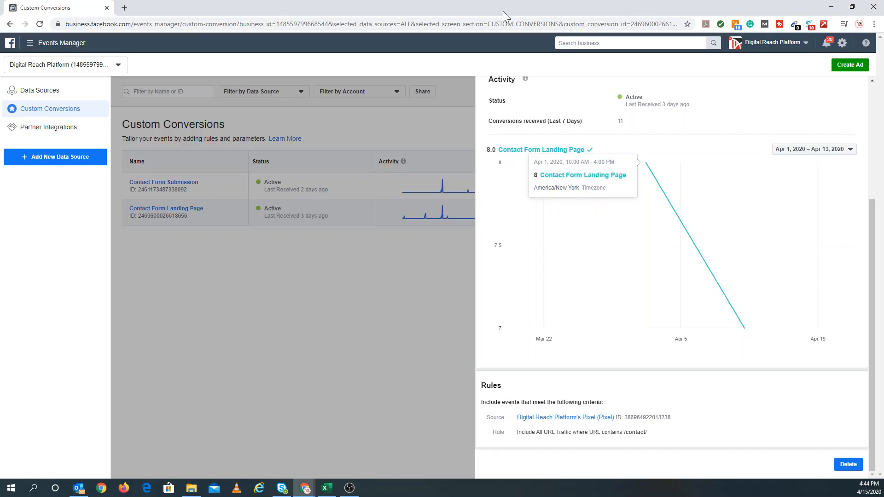
scroll(522, 136, "up", 4)
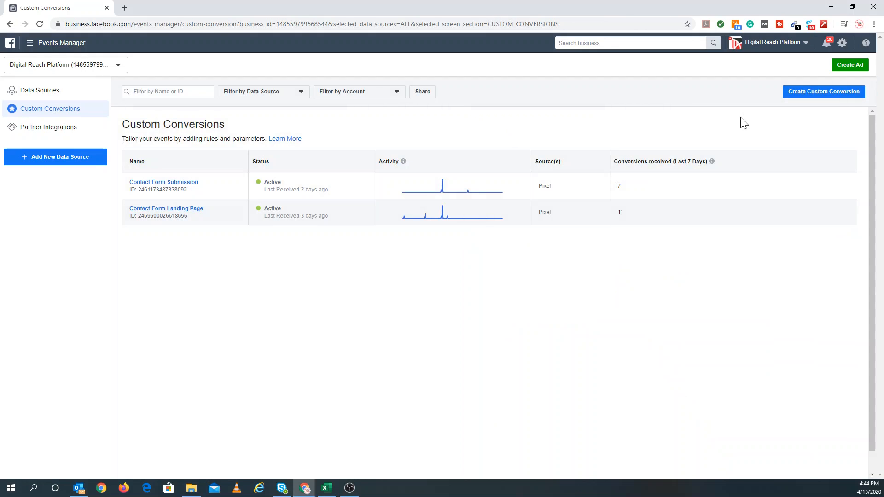
Start a new custom conversion for All URL Traffic and set its URL rule condition to equals
left_click(803, 97)
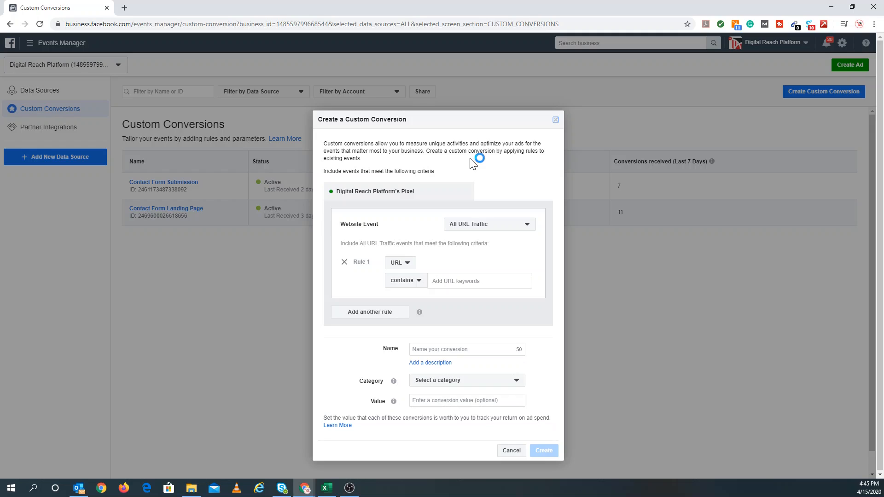
left_click(464, 225)
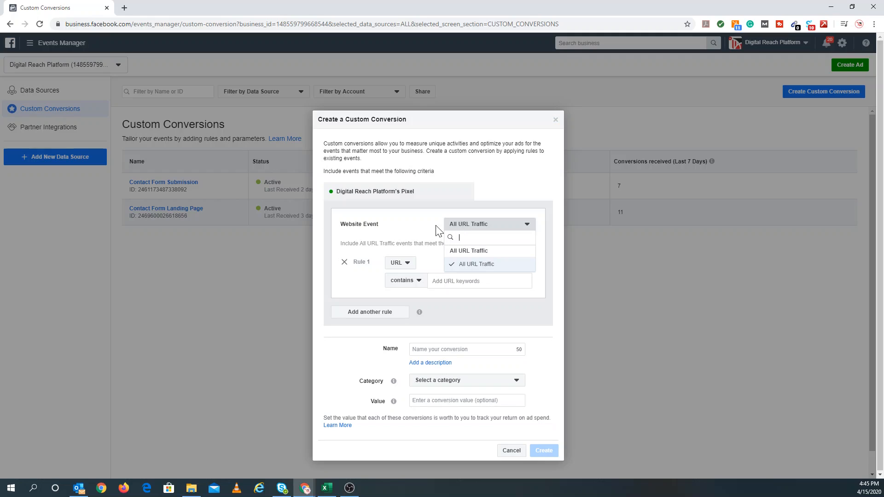
left_click(431, 281)
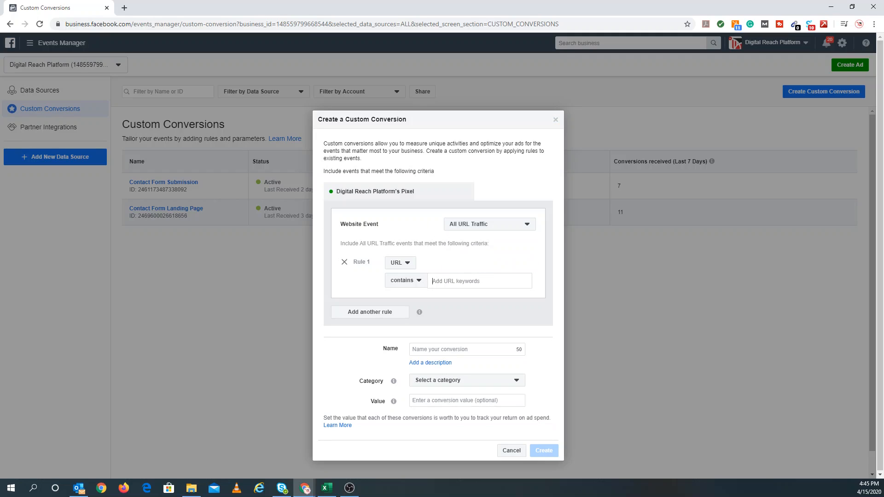
left_click(418, 289)
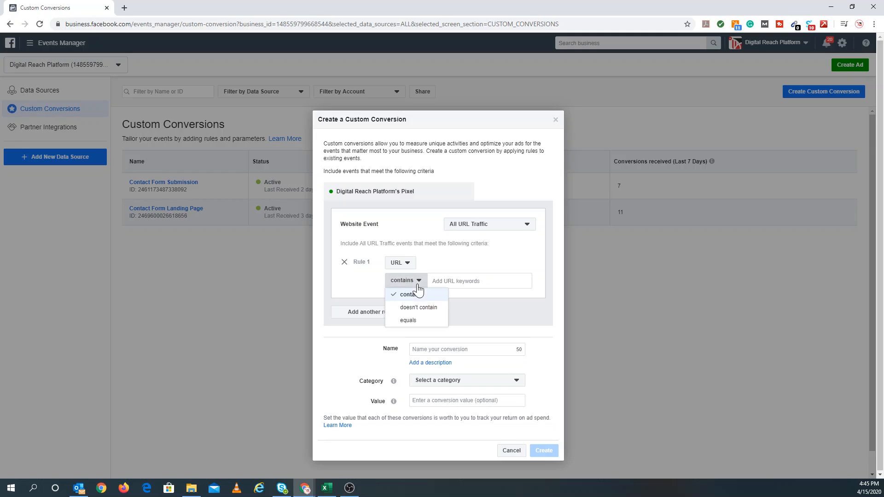
left_click(408, 321)
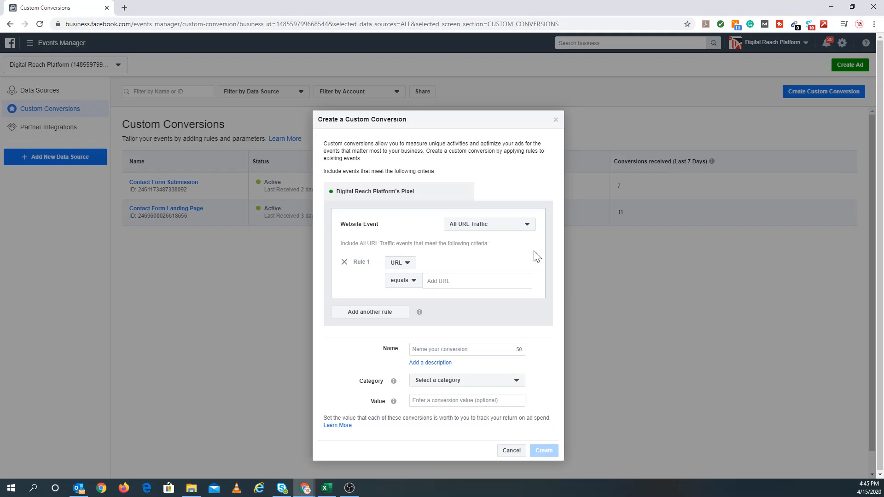
Add /contact-thank-you/ as the URL that Rule 1 matches, keeping the equals condition
type("contacc")
key("BackSpace")
key("BackSpace")
key("BackSpace")
key("BackSpace")
key("BackSpace")
key("BackSpace")
type("/contact-thank-yo")
left_click(414, 281)
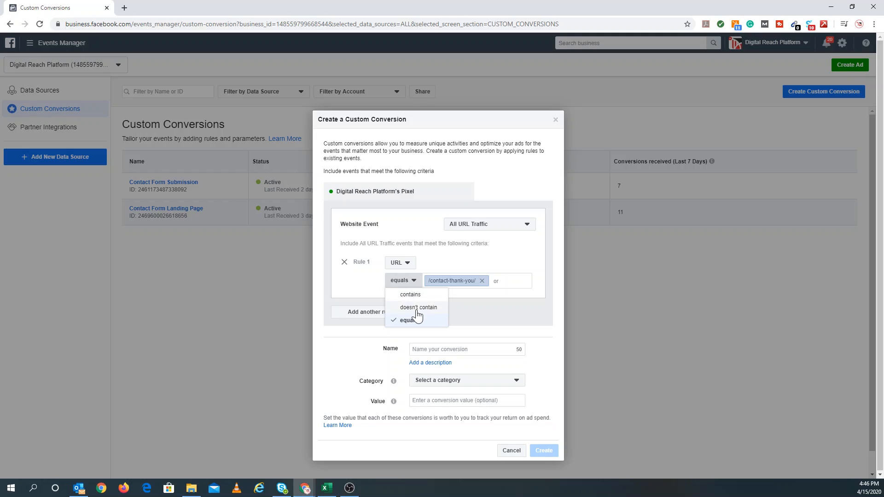
left_click(354, 285)
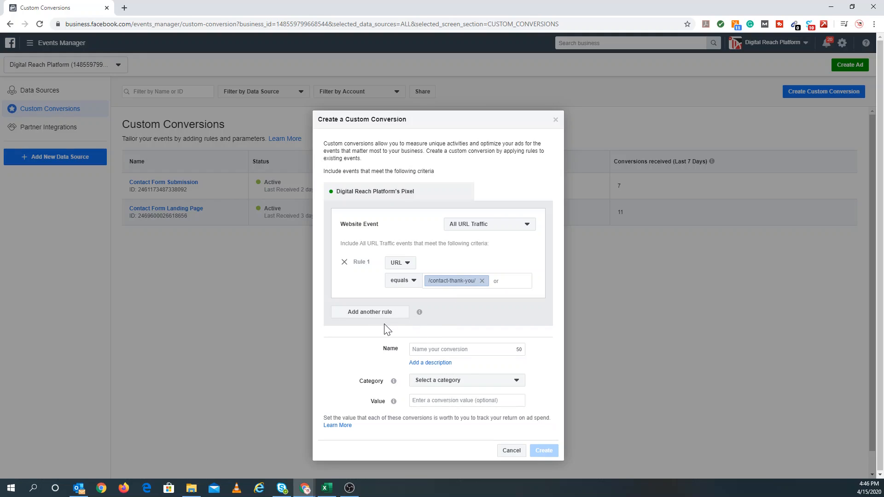
Name the conversion "DRP Thank you Page Example" and set its category to Lead
left_click(437, 348)
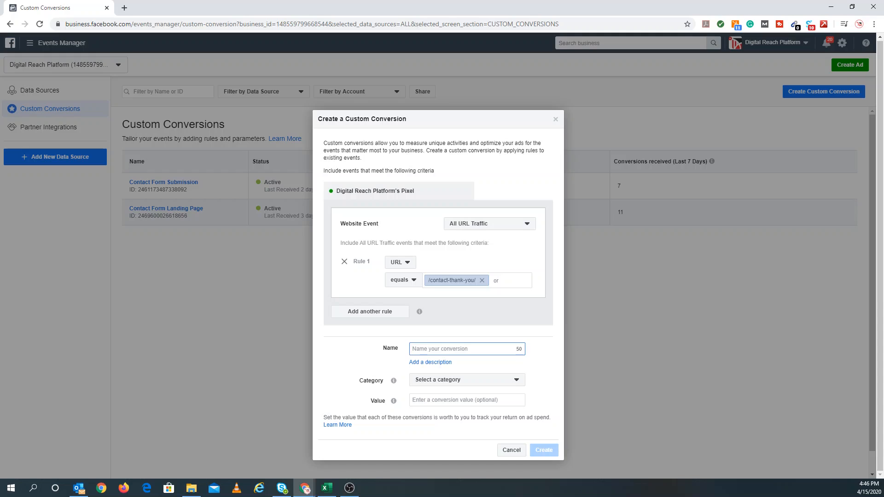
type("DRP Thank you Page Example")
left_click(422, 381)
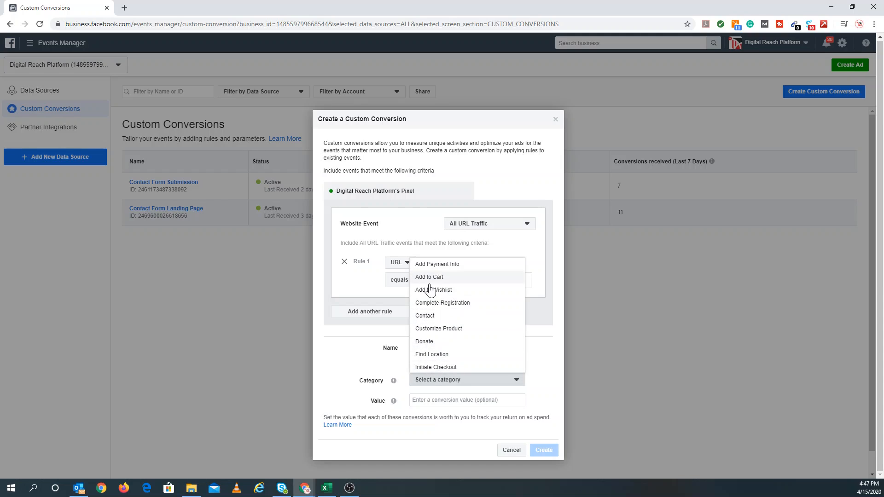
scroll(434, 343, "down", 2)
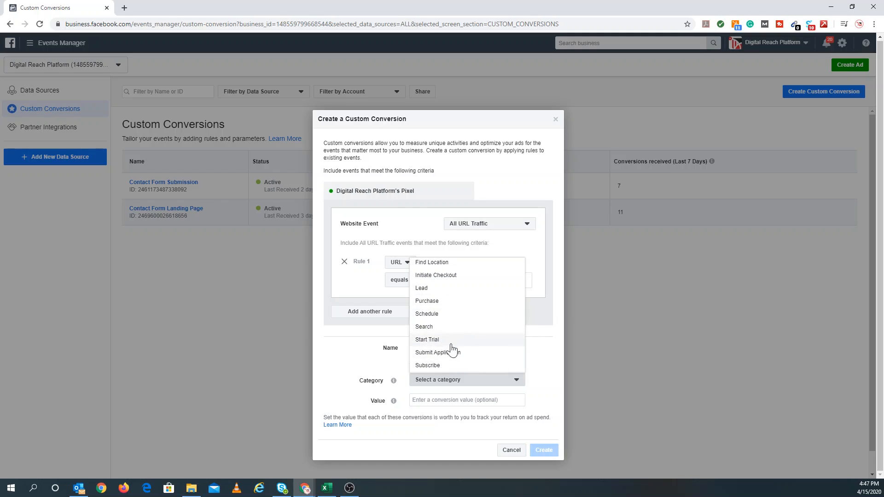
left_click(423, 288)
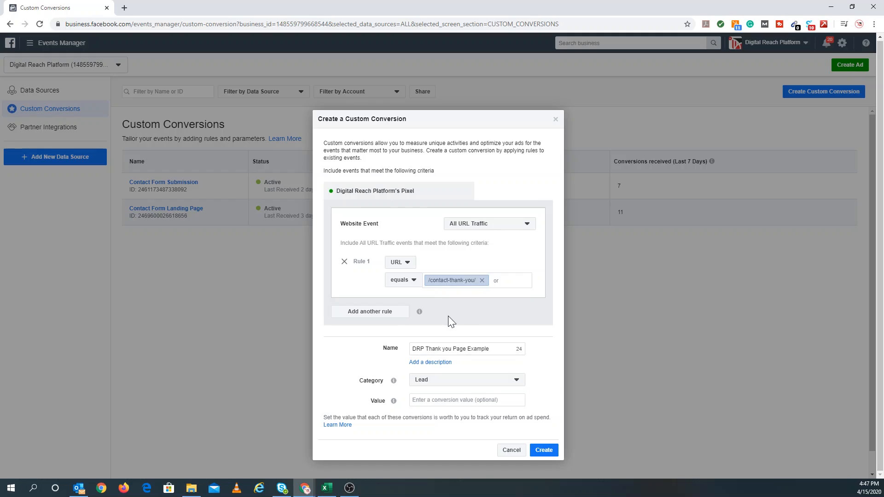
Leave the optional conversion value empty and create the custom conversion
left_click(423, 400)
left_click(538, 403)
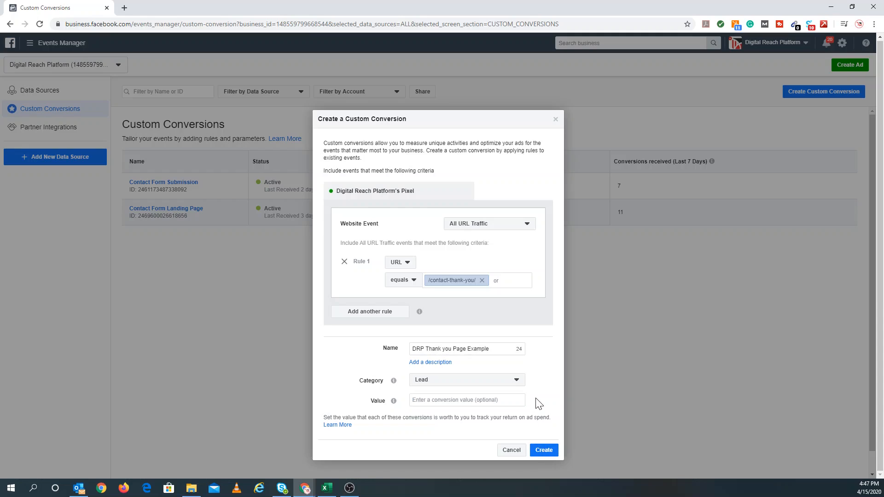
left_click(543, 454)
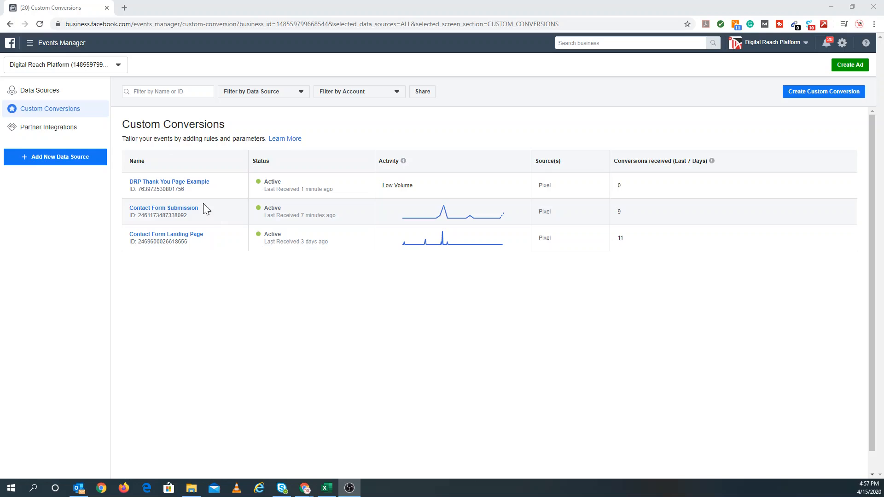